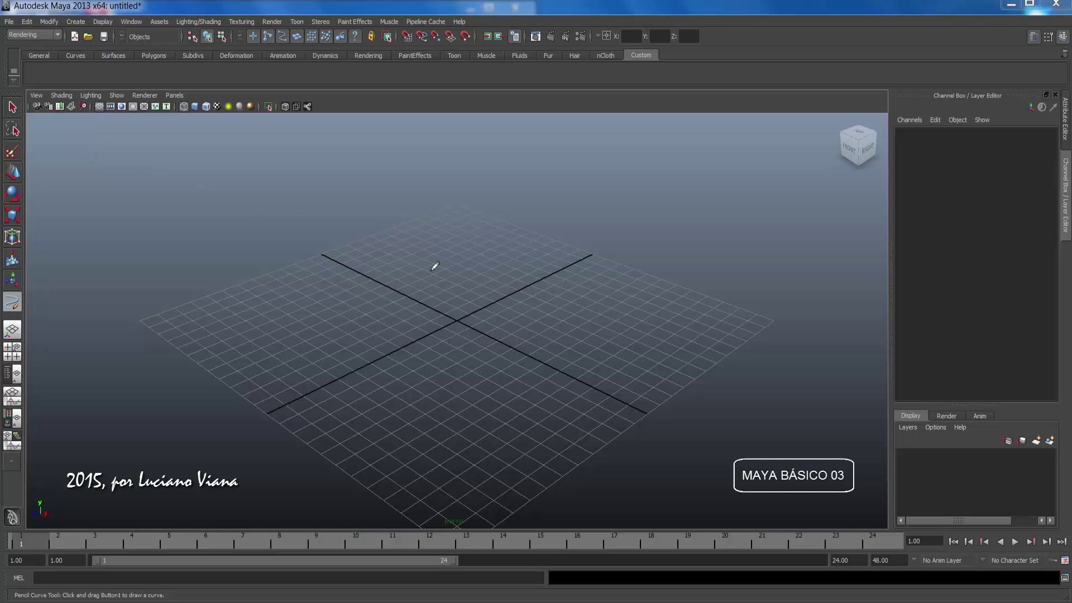
Step: Leave the Pencil Curve Tool and return to the Select Tool
left_click(13, 107)
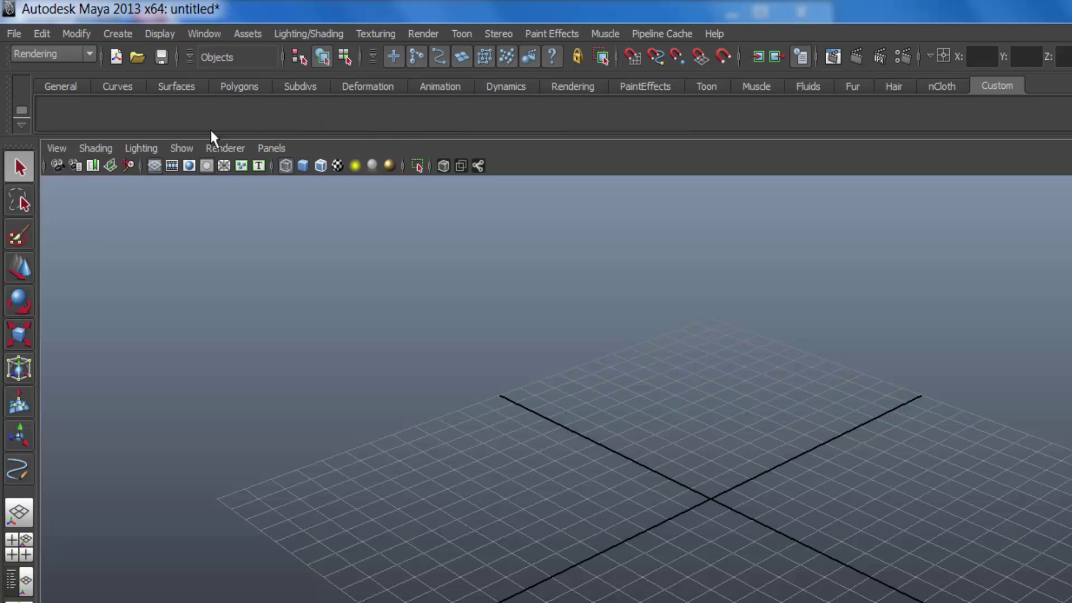
Step: Ctrl+Shift-add Polygon Primitives > Cone as the first button on the Custom shelf
left_click(124, 38)
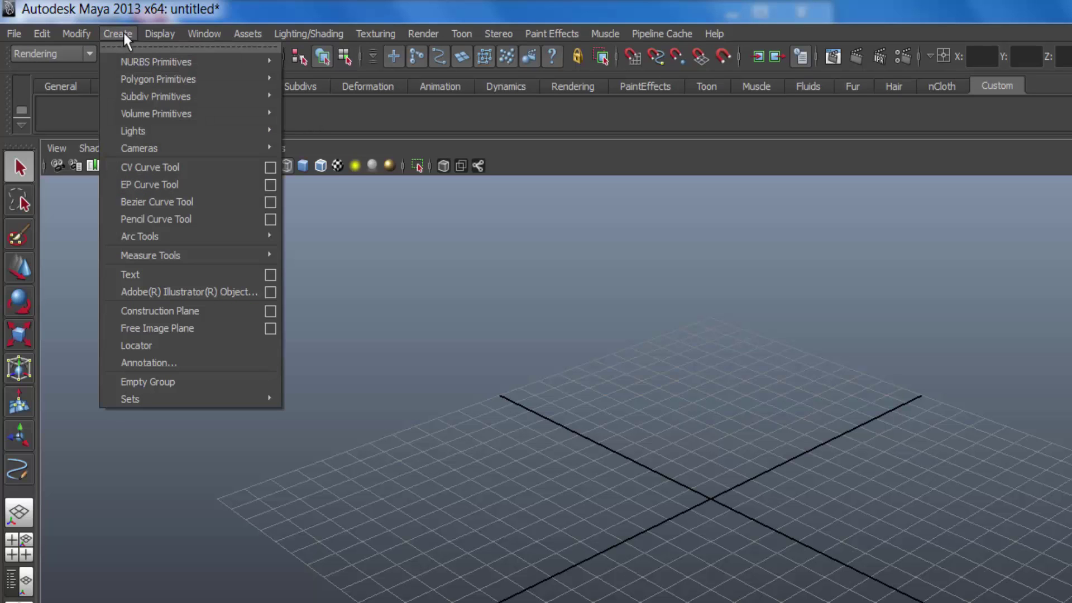
mouse_move(158, 79)
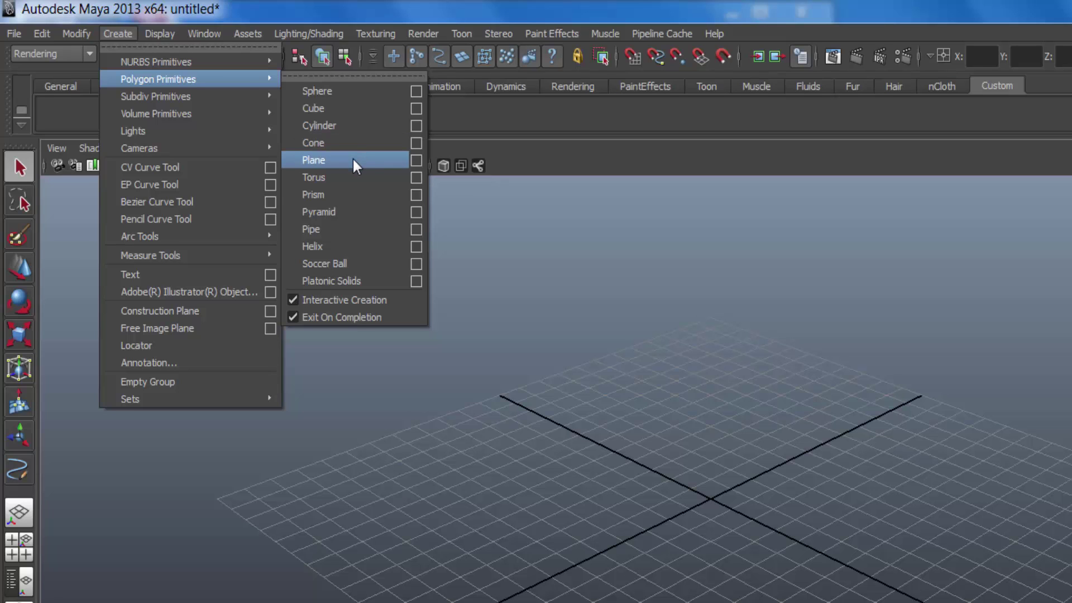
key("ctrl+shift")
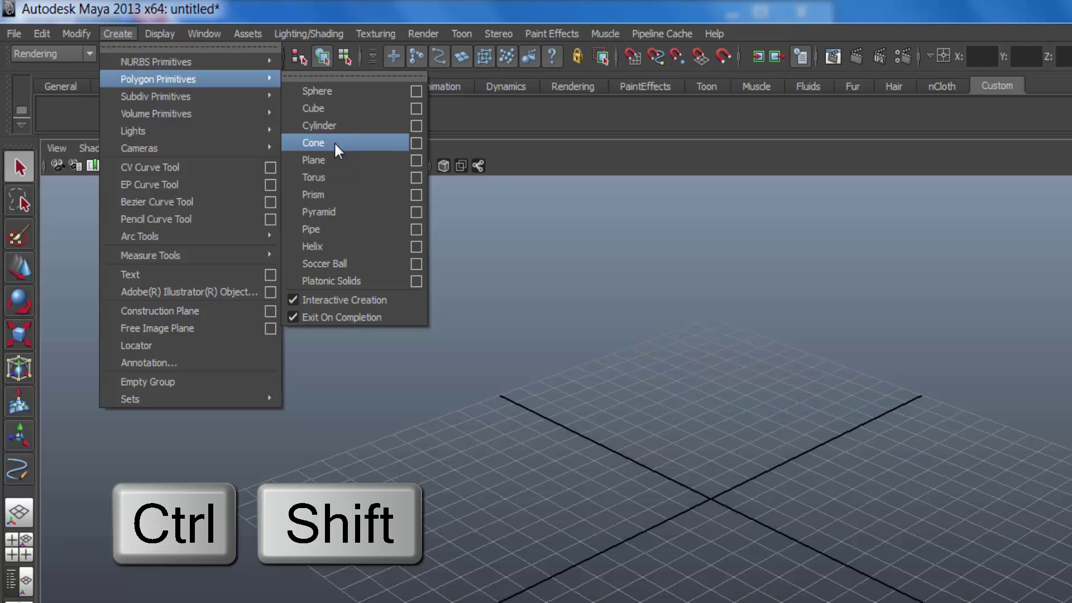
left_click(352, 142, "ctrl+shift")
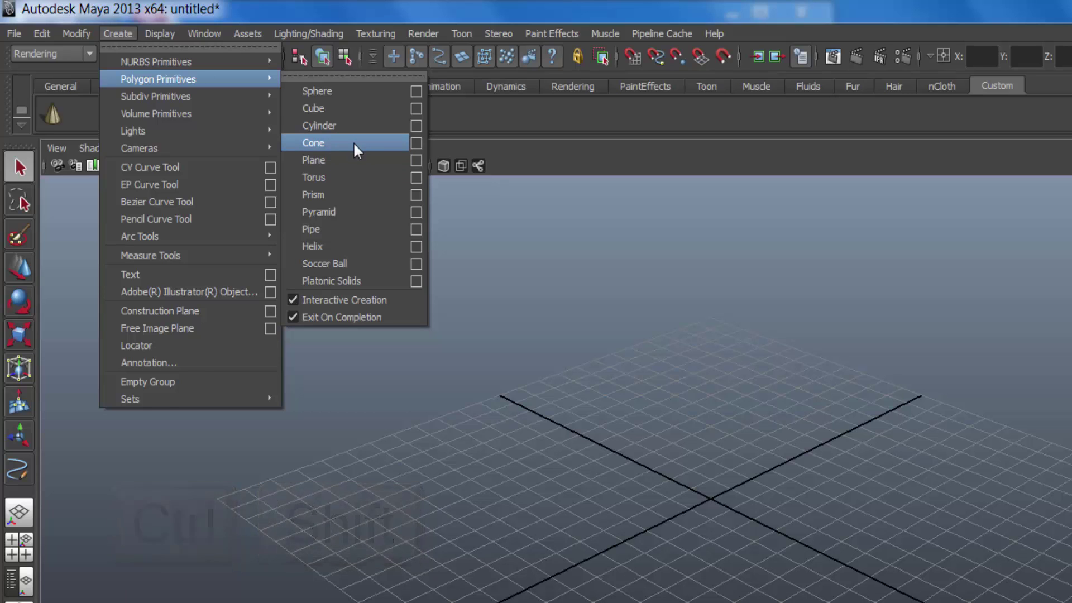
left_click(96, 215)
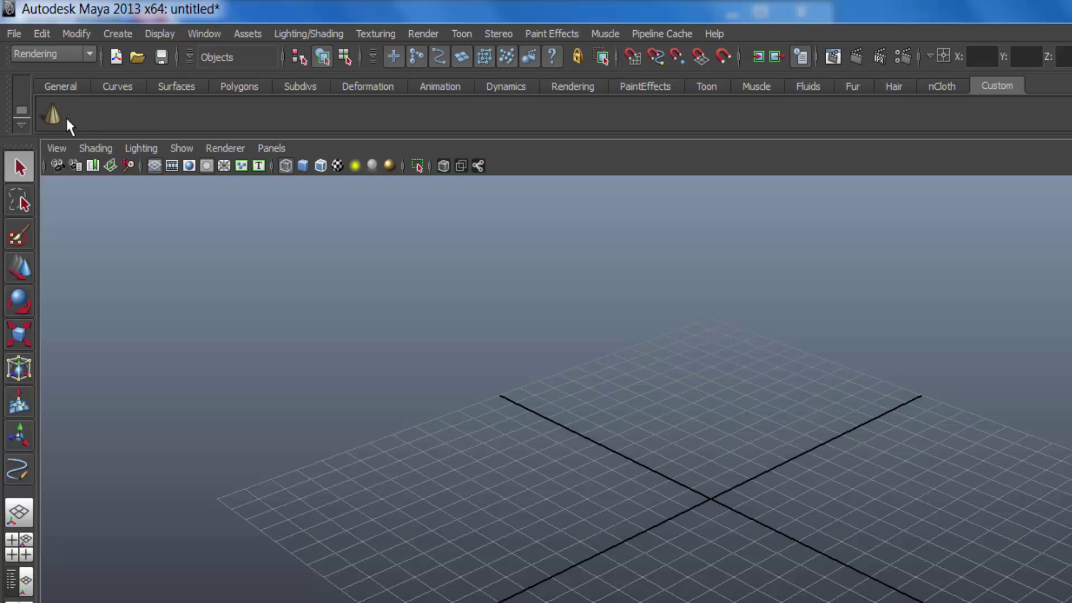
Step: Use the Custom shelf cone button to drag out pCone1's base and height on the grid
left_click(125, 36)
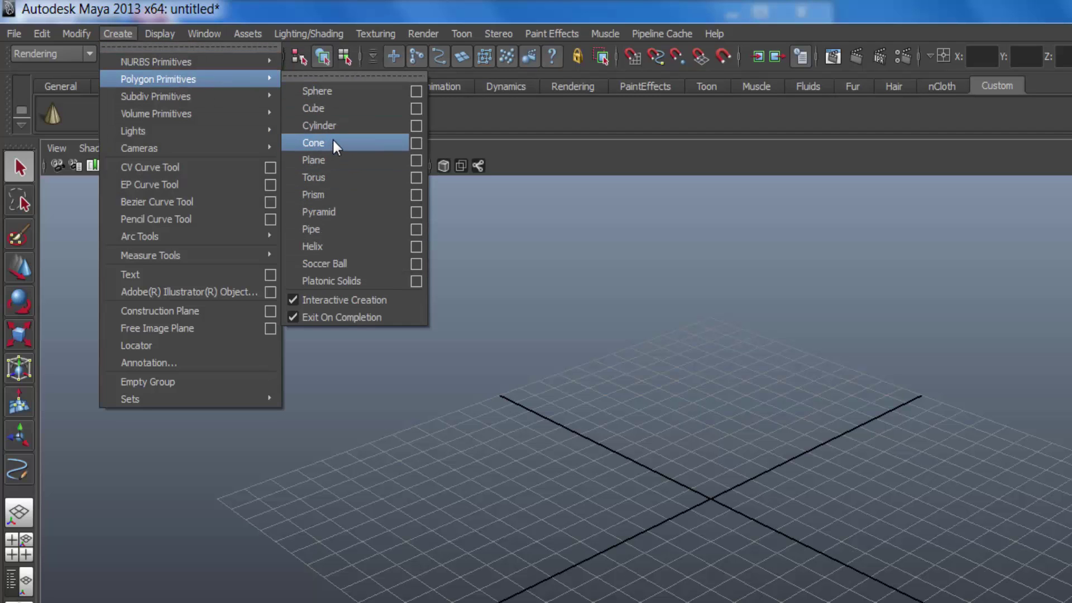
left_click(576, 188)
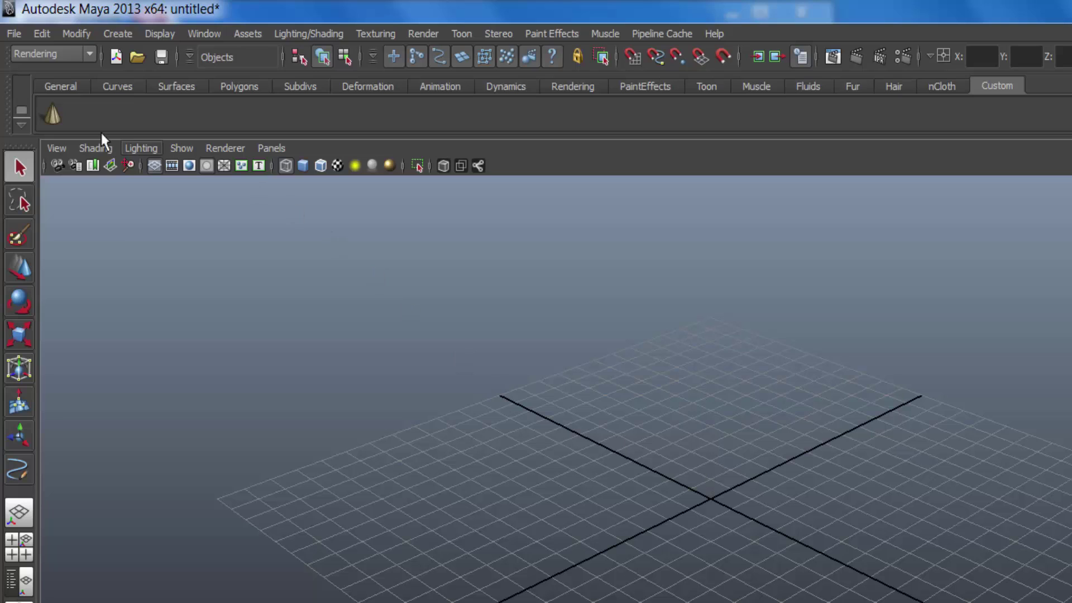
left_click(60, 123)
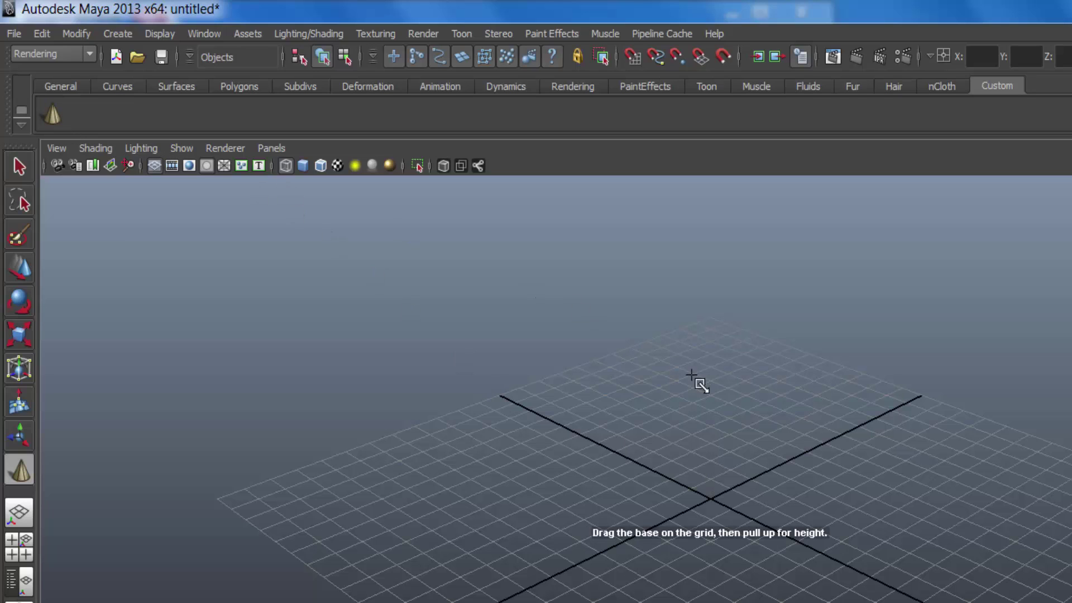
mouse_move(683, 385)
left_mouse_down()
mouse_move(714, 410)
mouse_move(669, 280)
left_mouse_up()
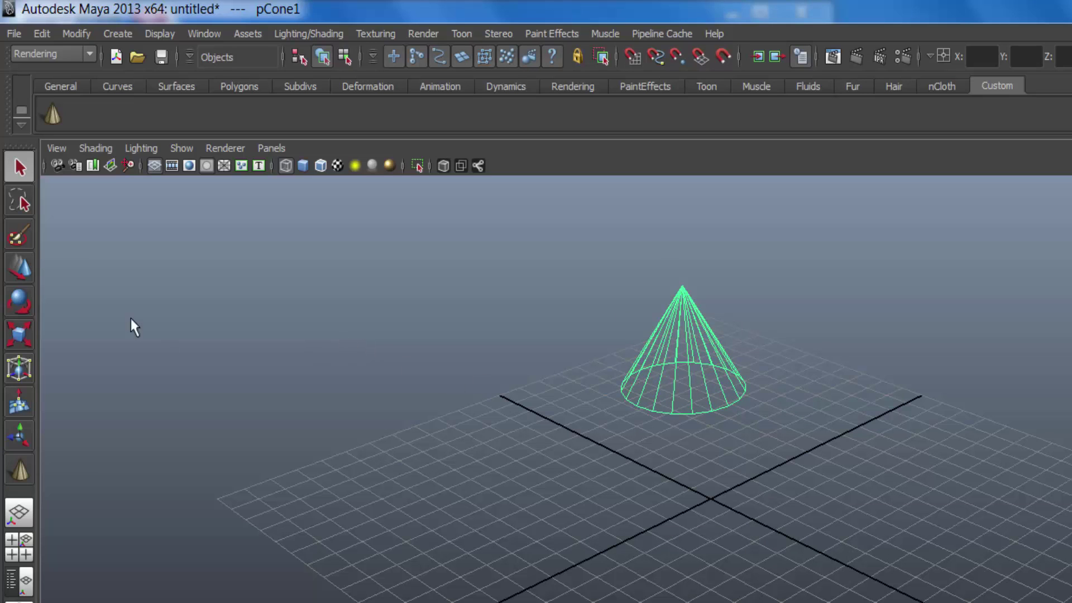
Step: Draw pCone2 near the grid's front using Create > Polygon Primitives > Cone
left_click(120, 34)
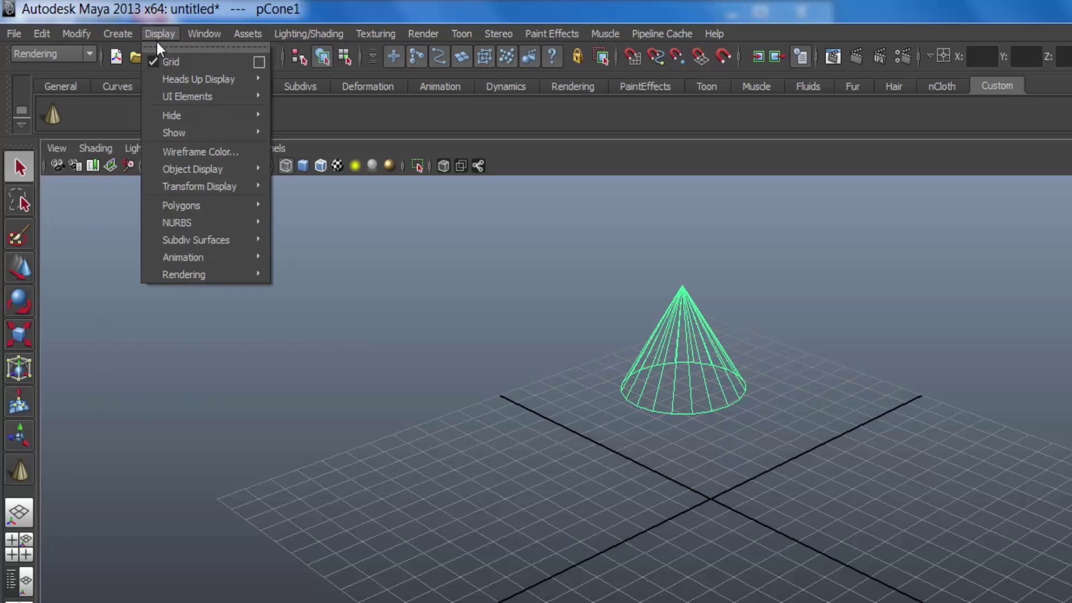
mouse_move(155, 78)
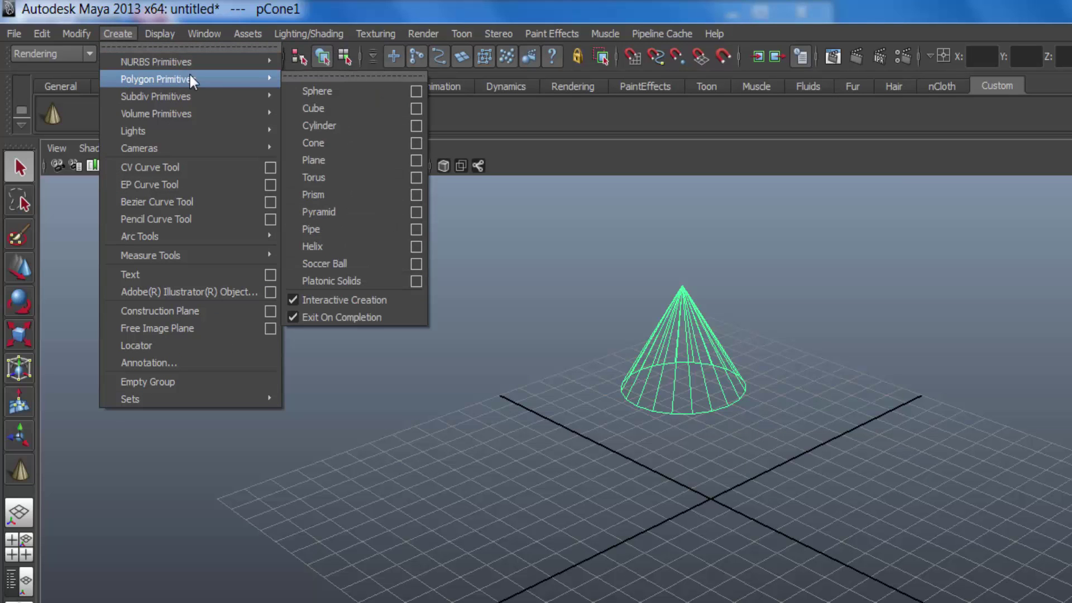
left_click(347, 141)
mouse_move(440, 493)
left_mouse_down()
mouse_move(506, 522)
mouse_move(381, 377)
left_mouse_up()
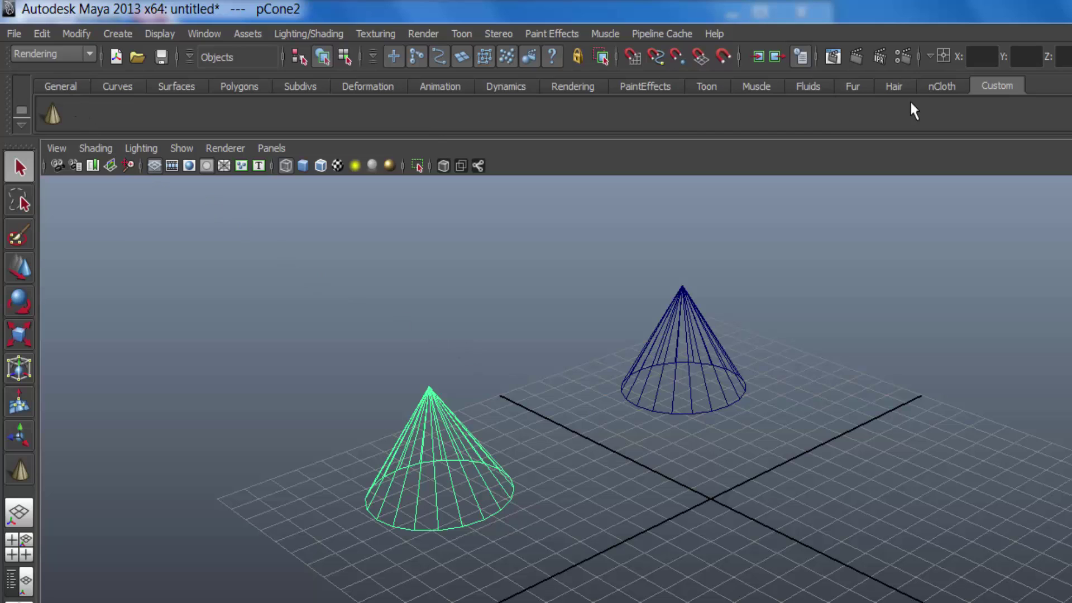
left_click(68, 88)
left_click(117, 83)
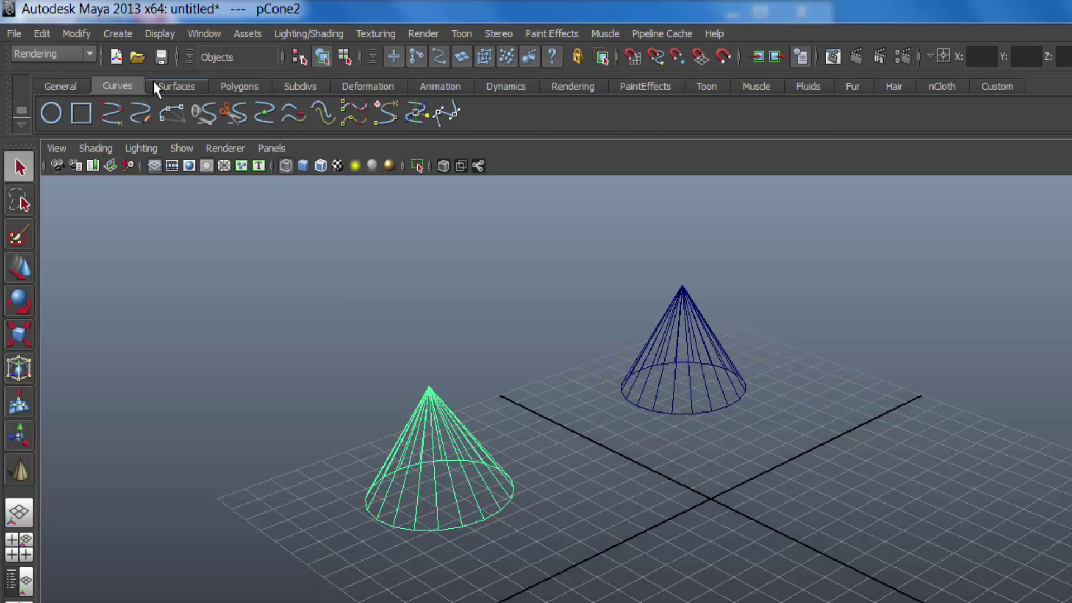
left_click(173, 89)
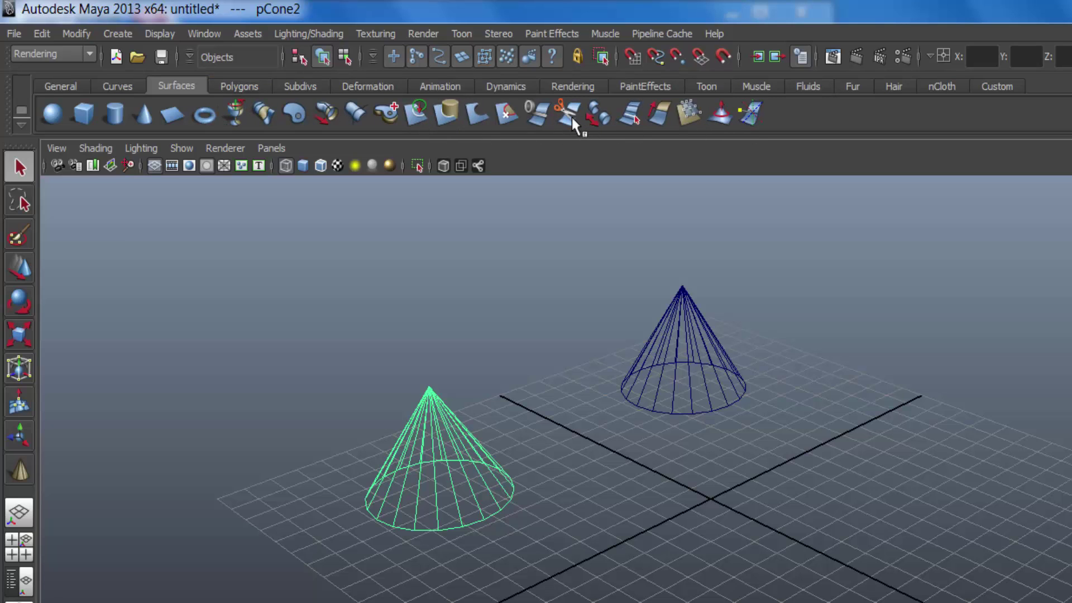
left_click(205, 35)
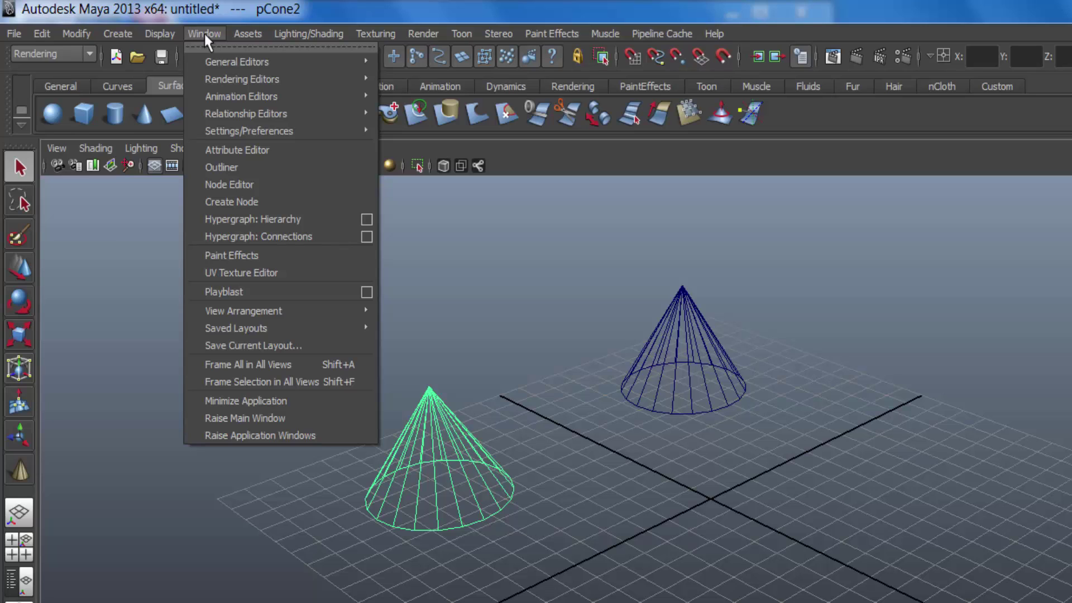
left_click(595, 157)
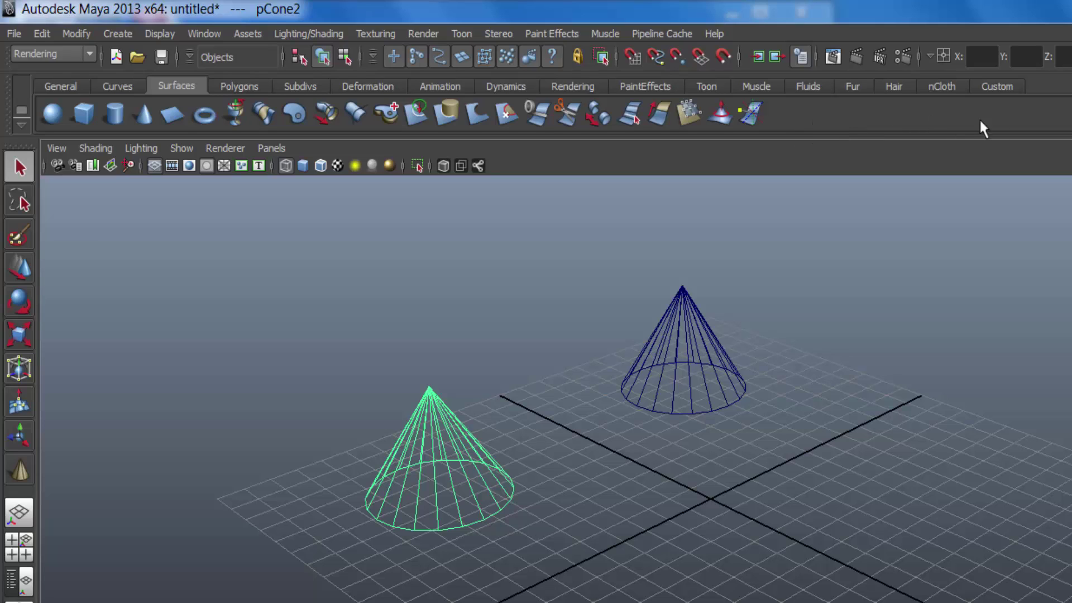
left_click(998, 88)
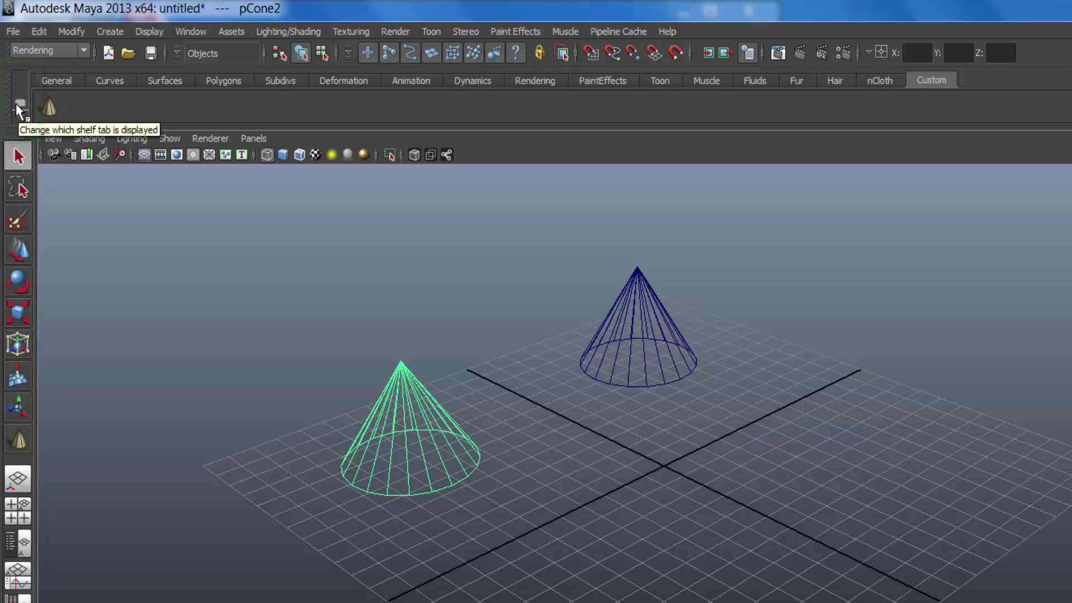
Step: In the Shelf Editor, rename the Custom shelf to 'Teste' and save all shelves
left_click(16, 107)
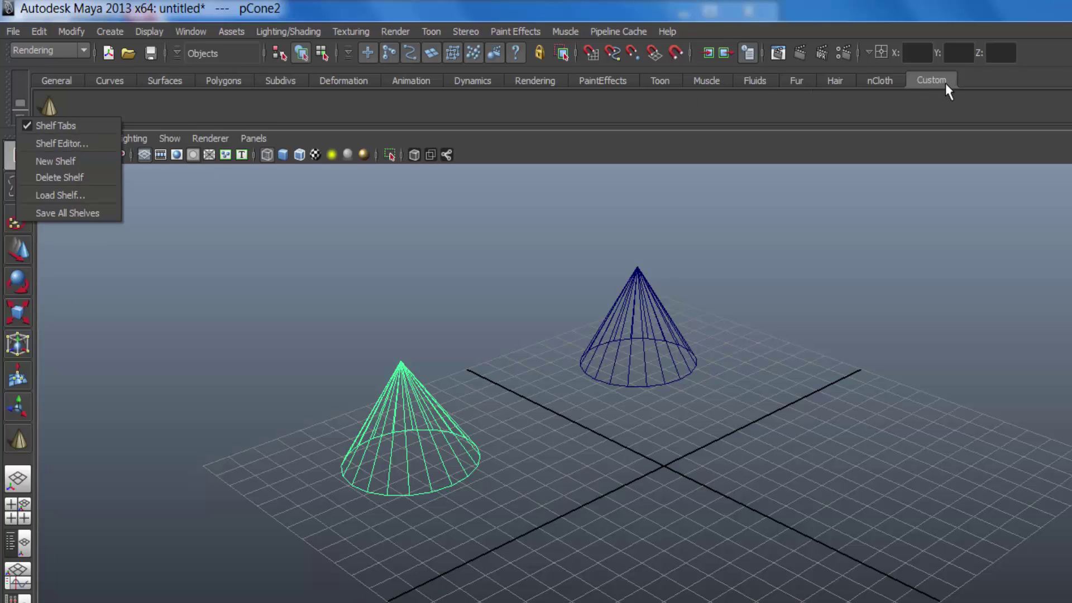
left_click(76, 145)
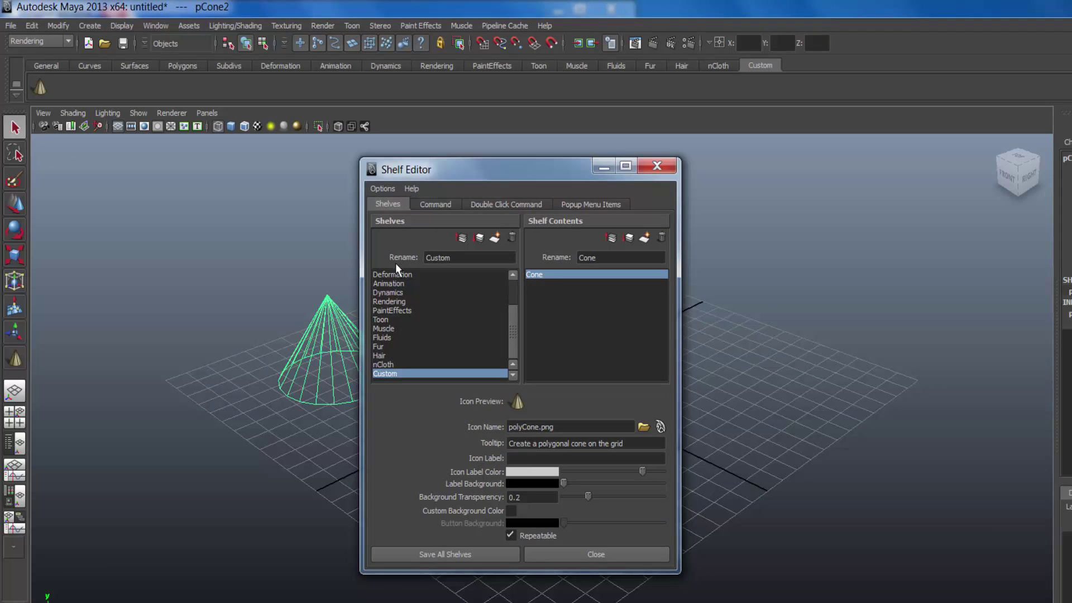
left_click(460, 261)
key("BackSpace")
key("BackSpace")
key("BackSpace")
key("BackSpace")
key("BackSpace")
key("BackSpace")
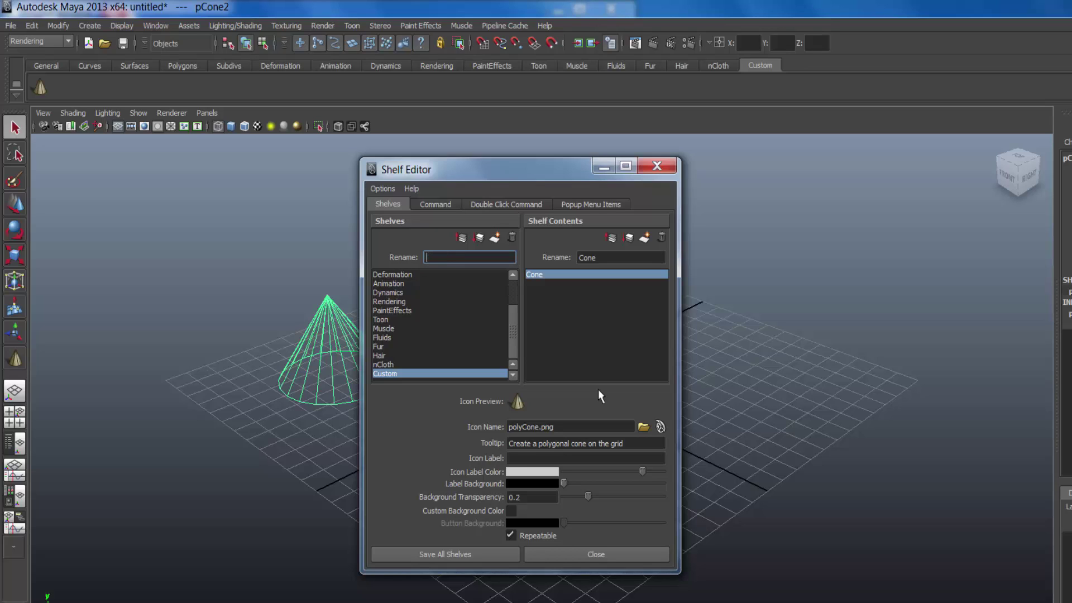
type("Teste")
mouse_move(643, 469)
left_mouse_down()
mouse_move(631, 470)
mouse_move(646, 470)
left_mouse_up()
left_click(466, 554)
left_click(442, 550)
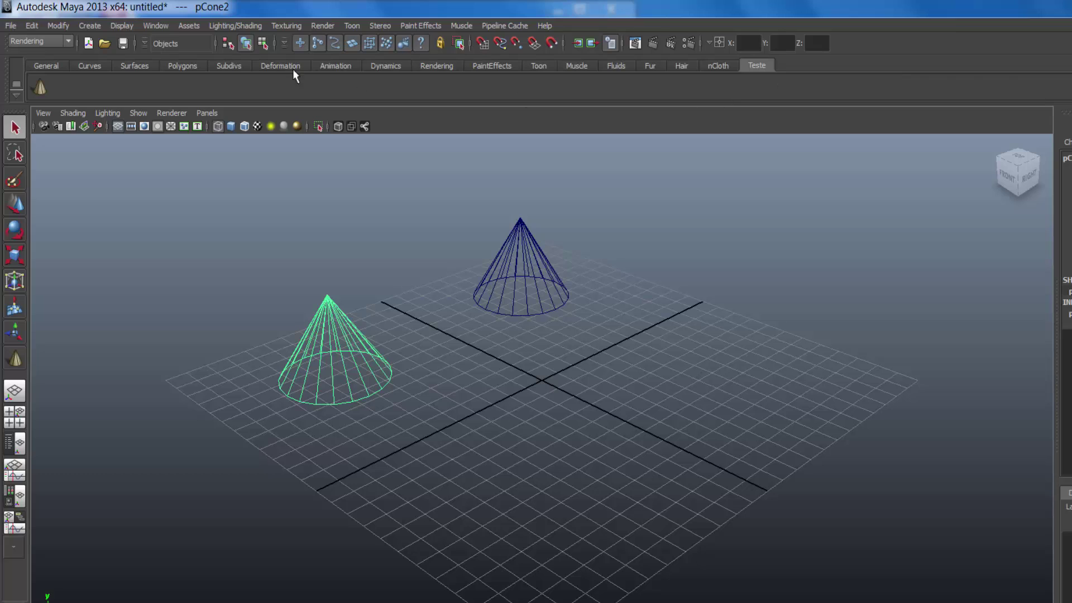
Step: Create a new shelf named 'Custom' and check it alongside the Teste shelf
left_click(15, 95)
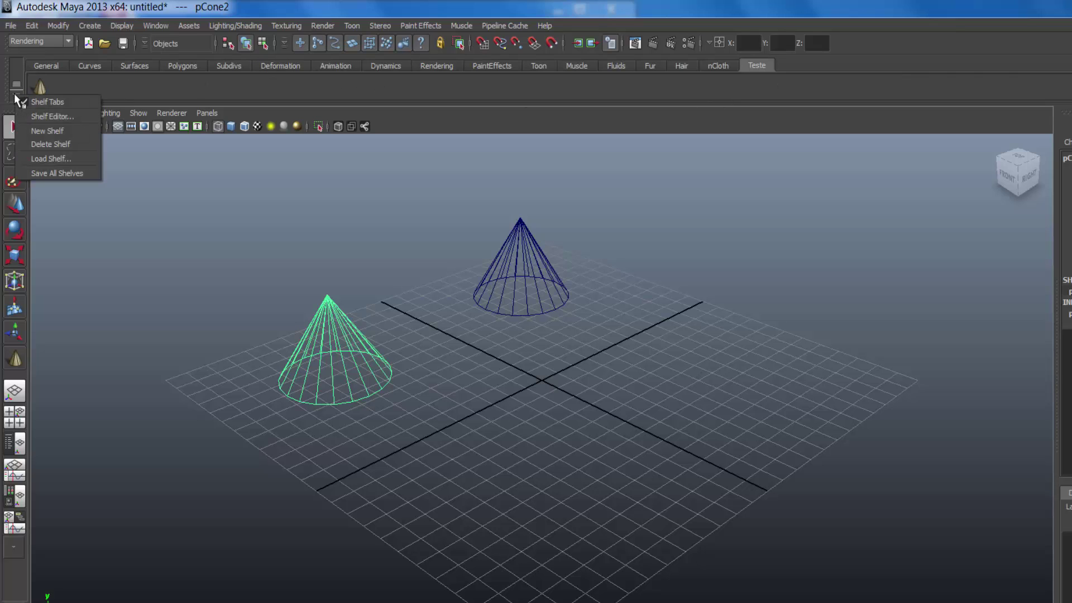
left_click(58, 131)
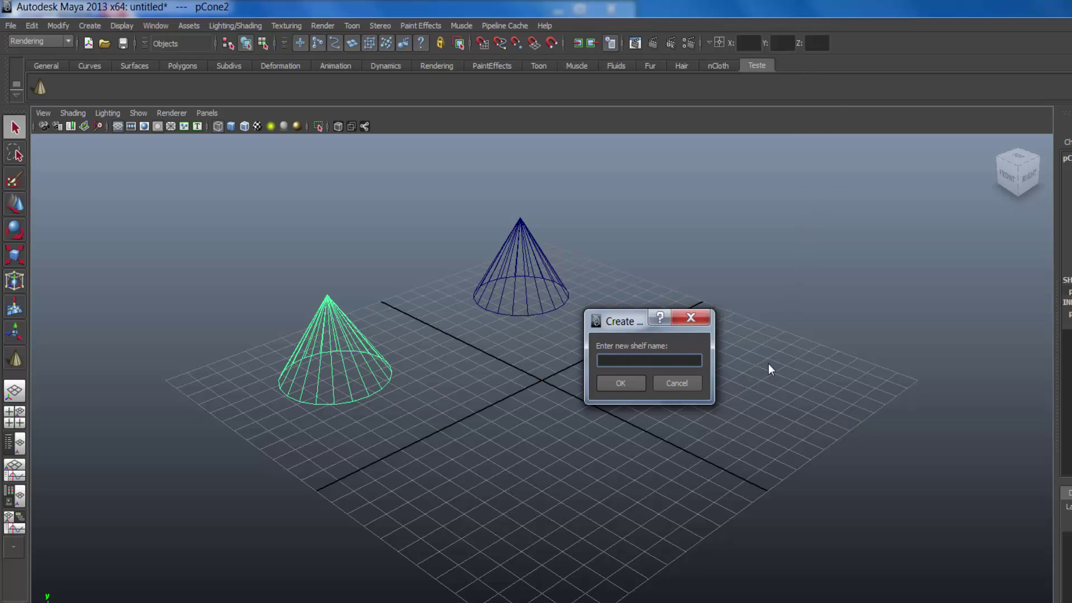
type("Custom")
left_click(620, 382)
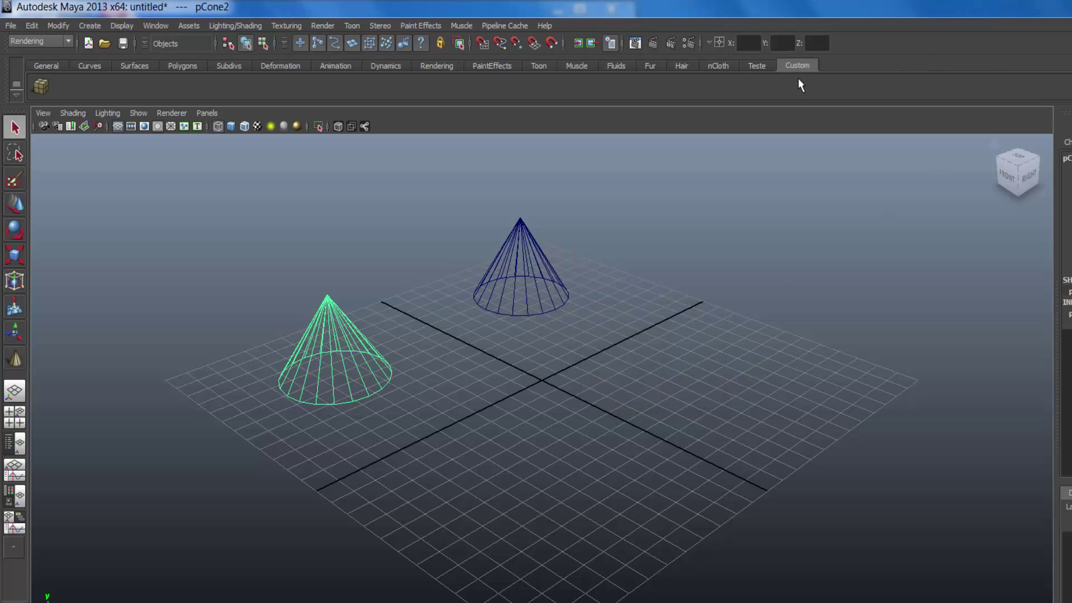
left_click(757, 63)
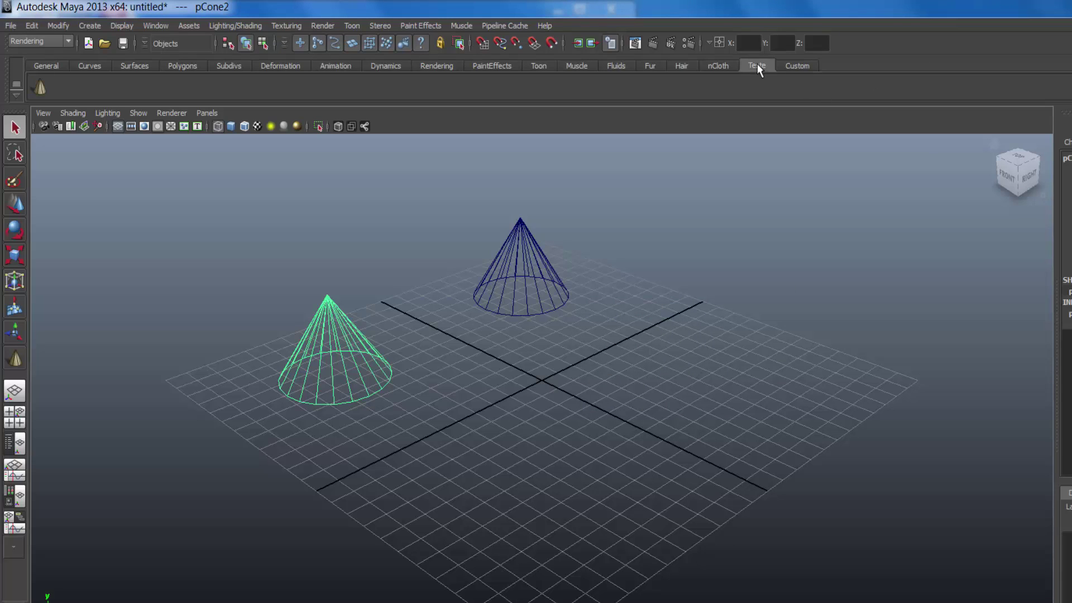
left_click(795, 63)
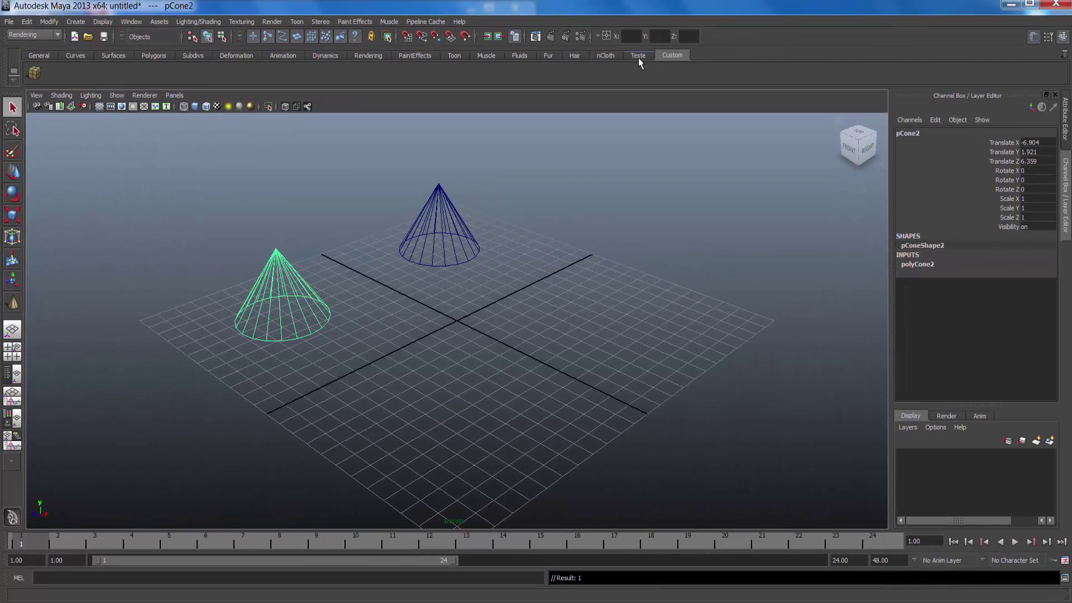
Step: Delete the Teste shelf and confirm the deletion
left_click(639, 56)
left_click(13, 66)
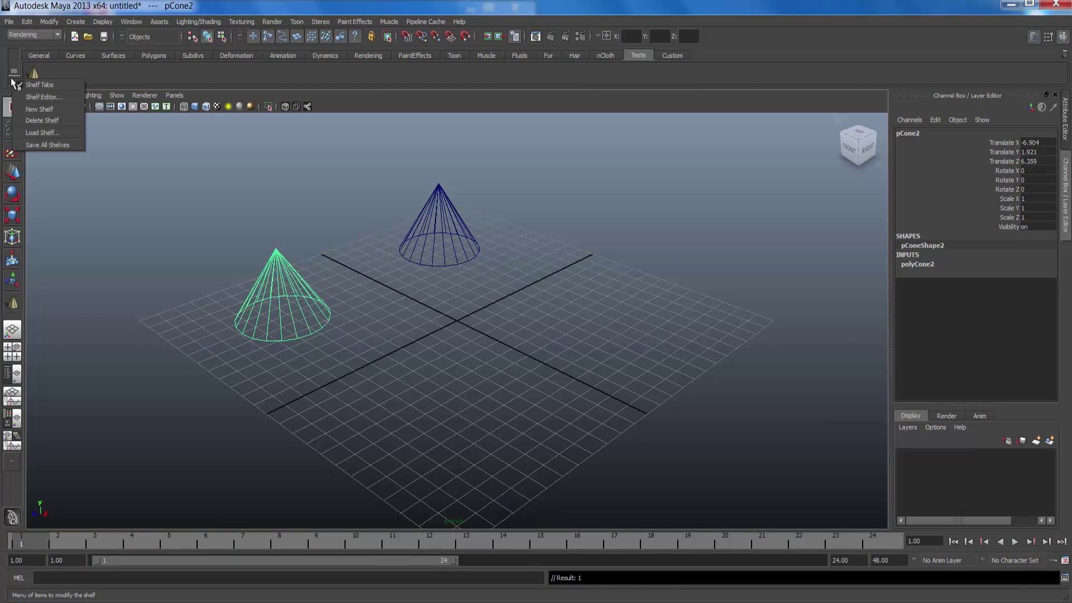
left_click(57, 121)
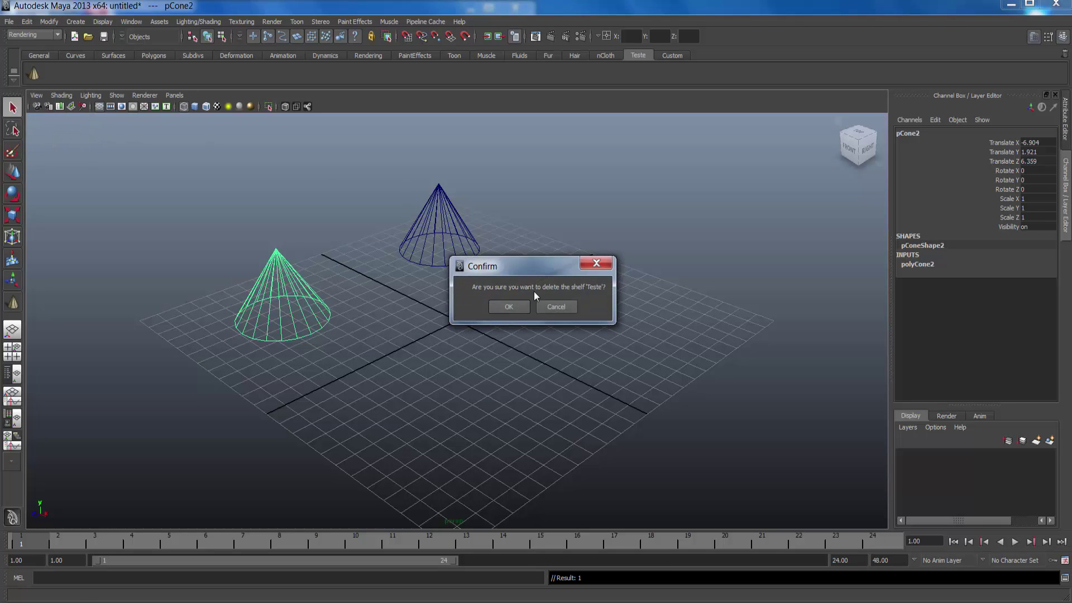
left_click(515, 306)
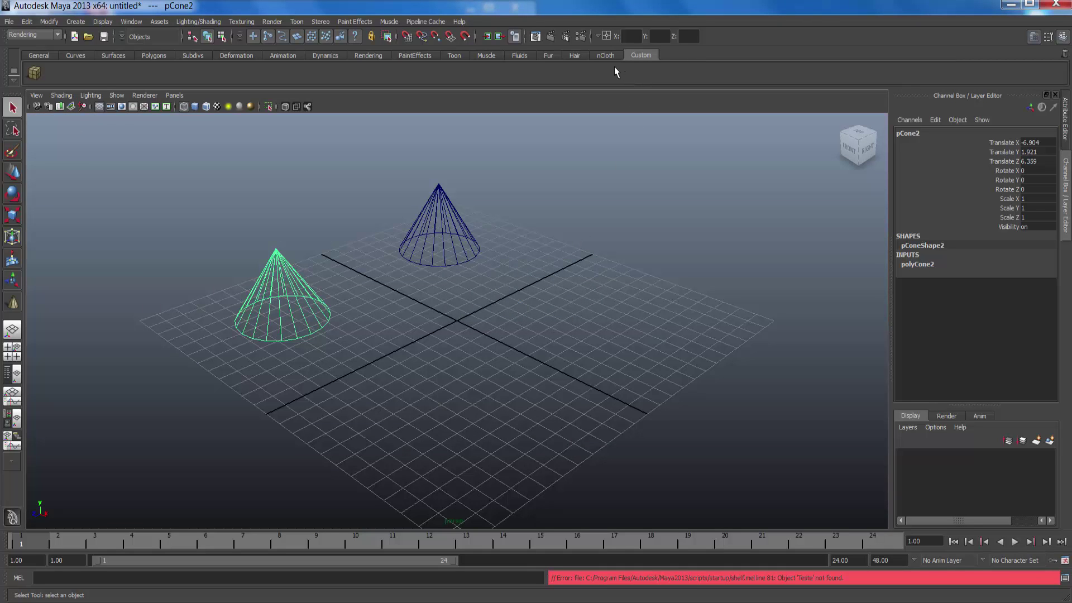
left_click(14, 81)
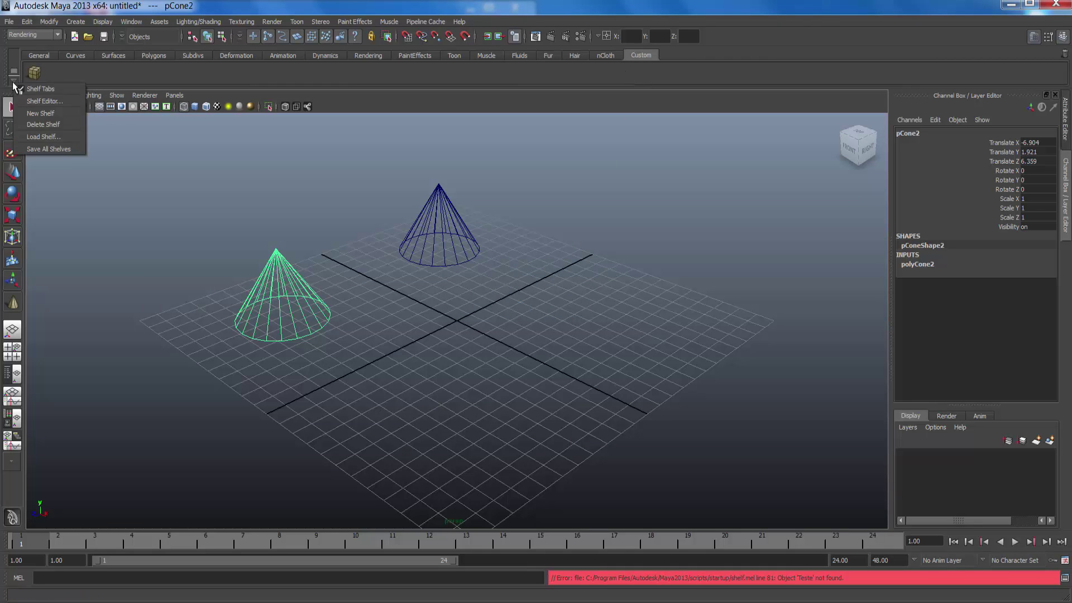